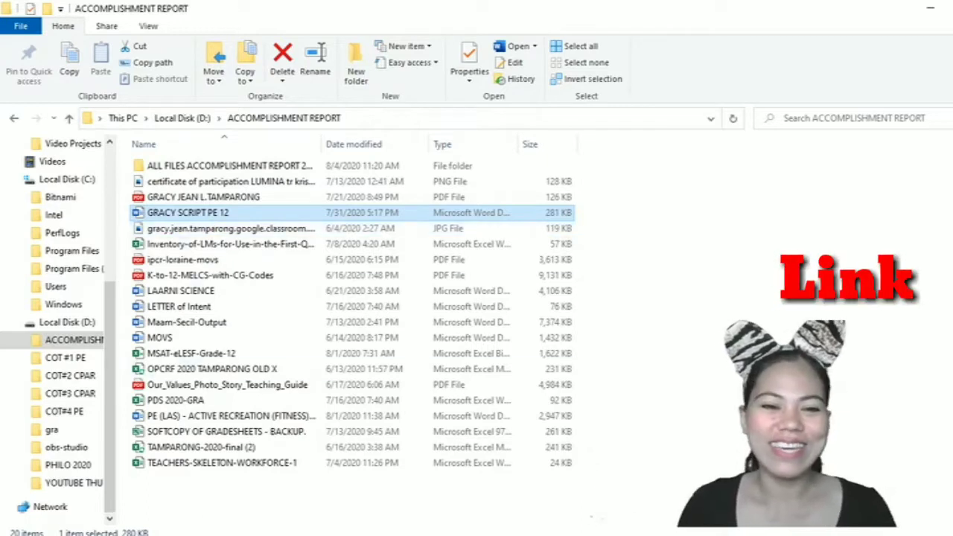
key(Return)
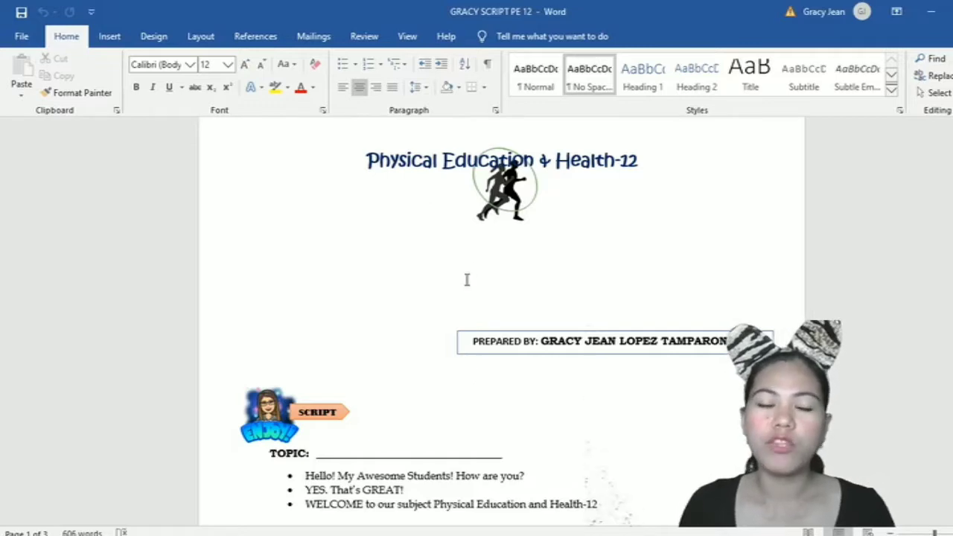
scroll(513, 271, down, 1)
scroll(514, 271, down, 1)
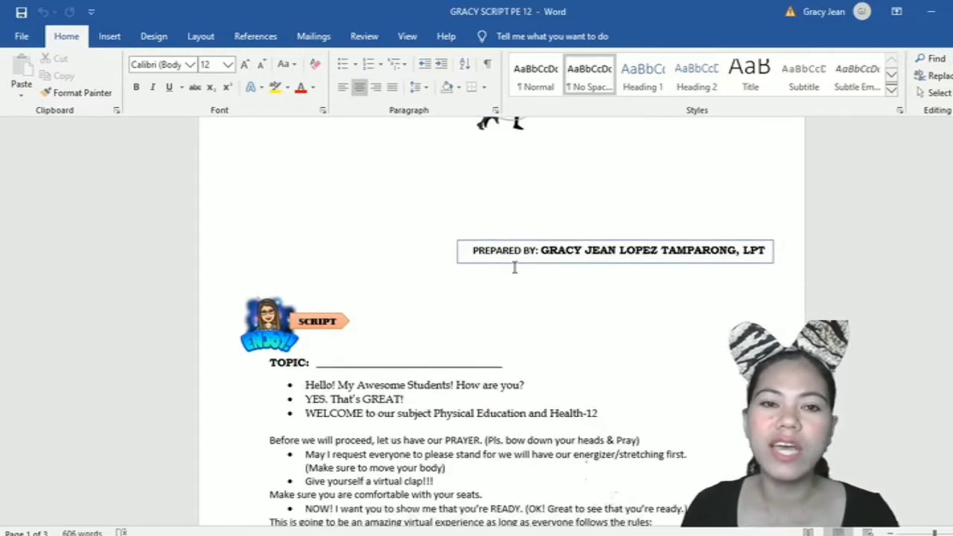
scroll(513, 270, down, 3)
scroll(513, 269, down, 4)
scroll(513, 269, down, 5)
scroll(511, 268, up, 1)
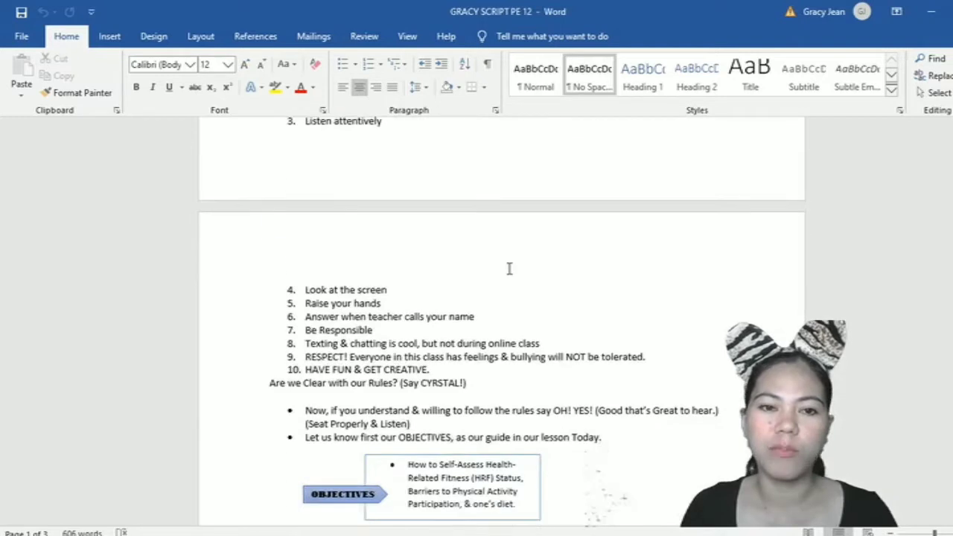
scroll(508, 270, up, 4)
scroll(509, 272, up, 15)
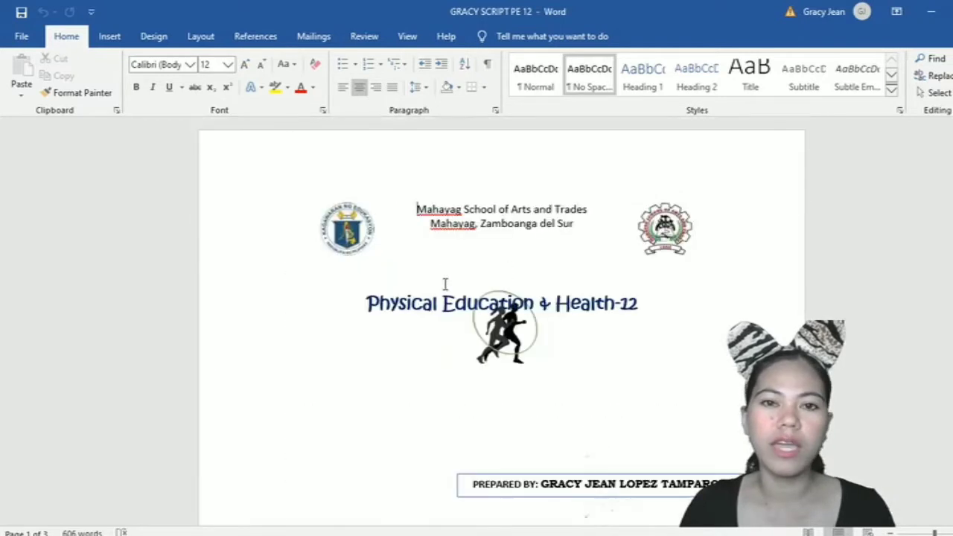
click(417, 210)
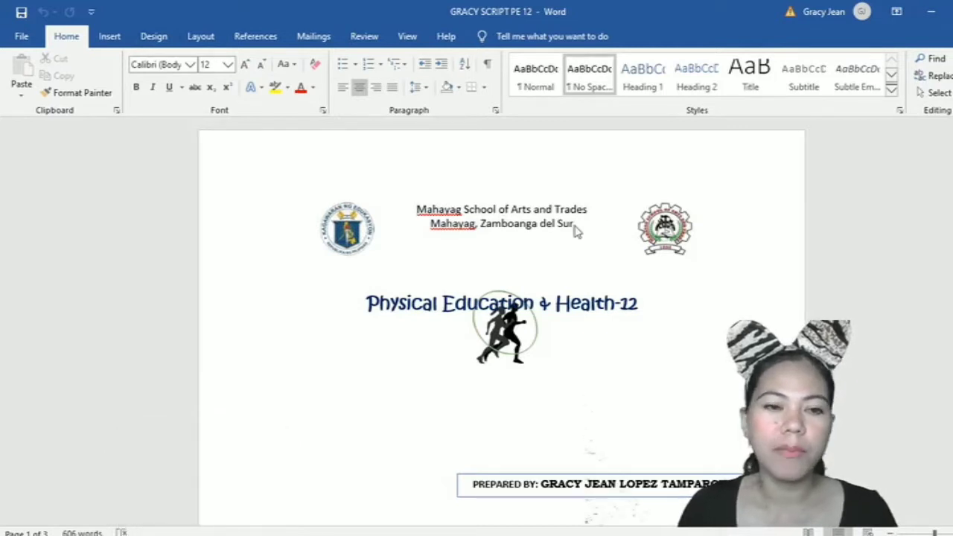
key(alt+F4)
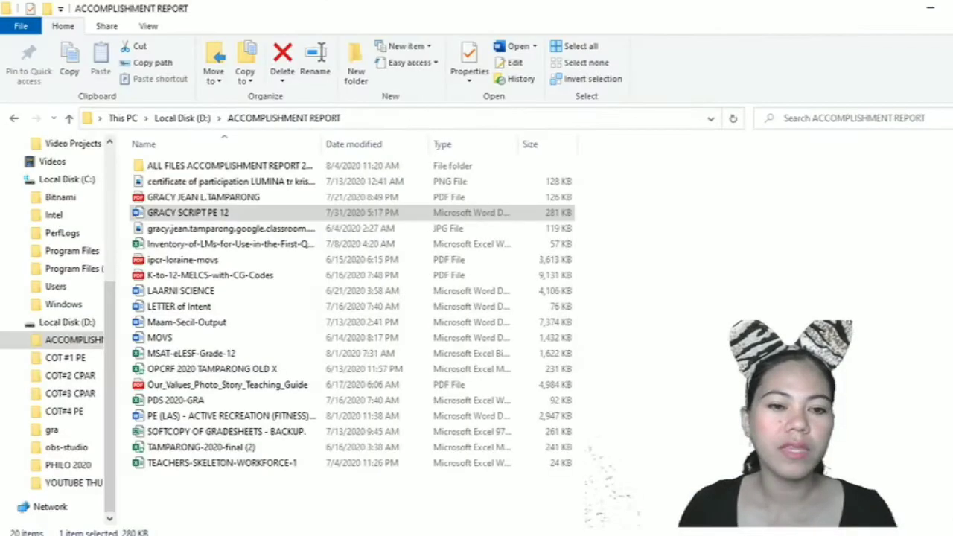
Return to Chrome, close the leftover file dialog, and open Google Drive's New menu.
click(174, 515)
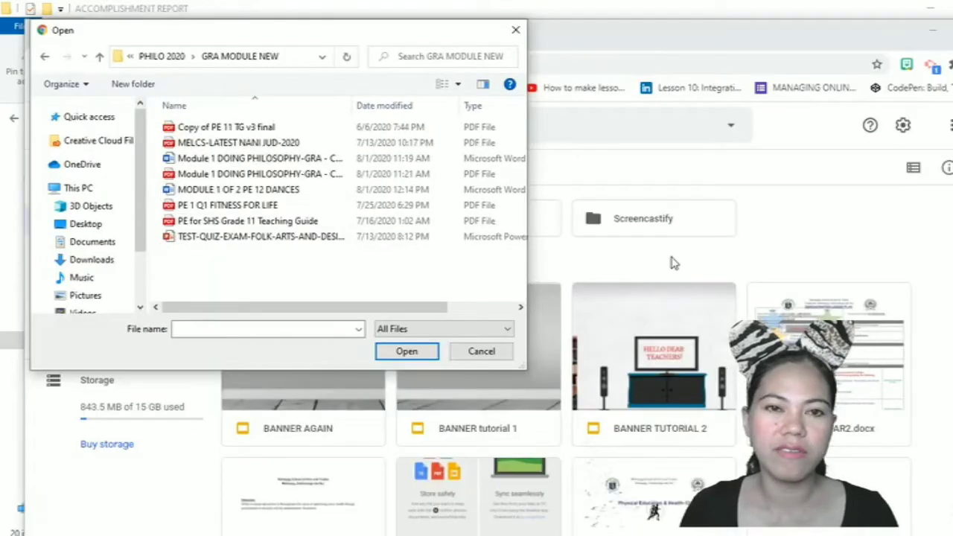
click(517, 33)
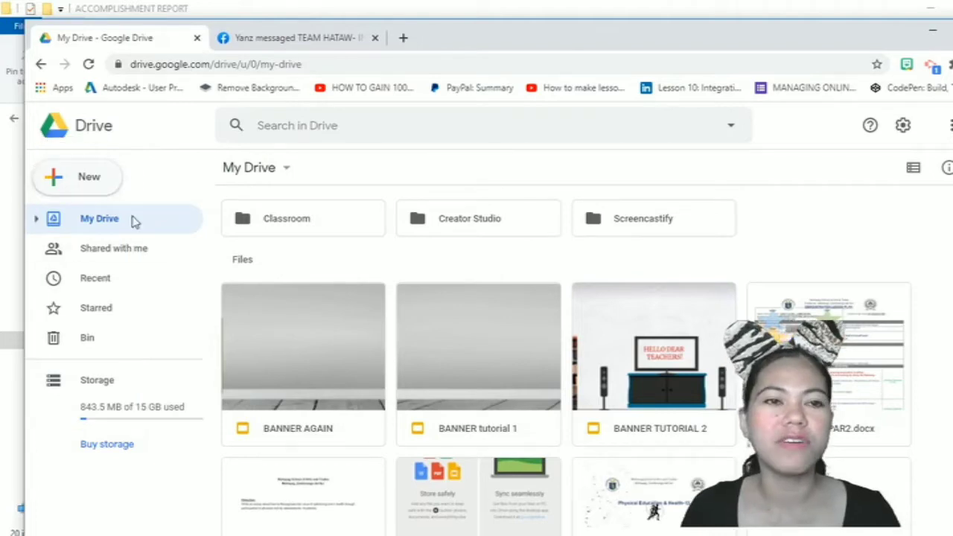
click(85, 191)
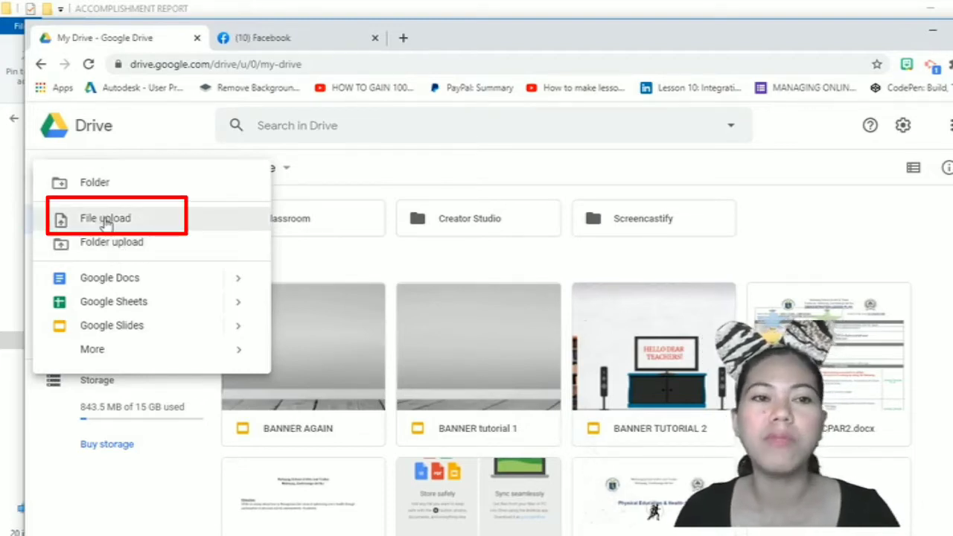
Choose File upload and select GRACY SCRIPT PE 12 in Local Disk (D:) > ACCOMPLISHMENT REPORT.
click(107, 223)
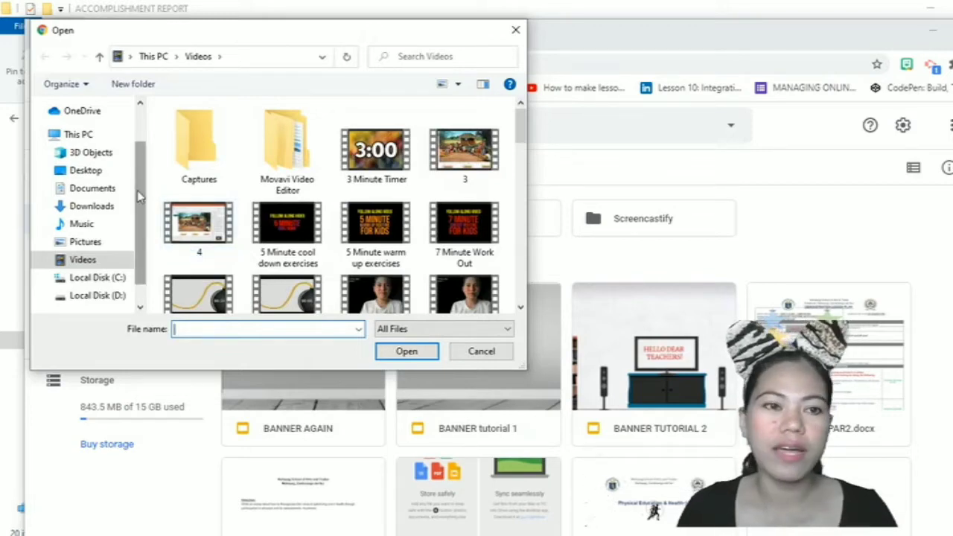
drag(139, 195, 139, 221)
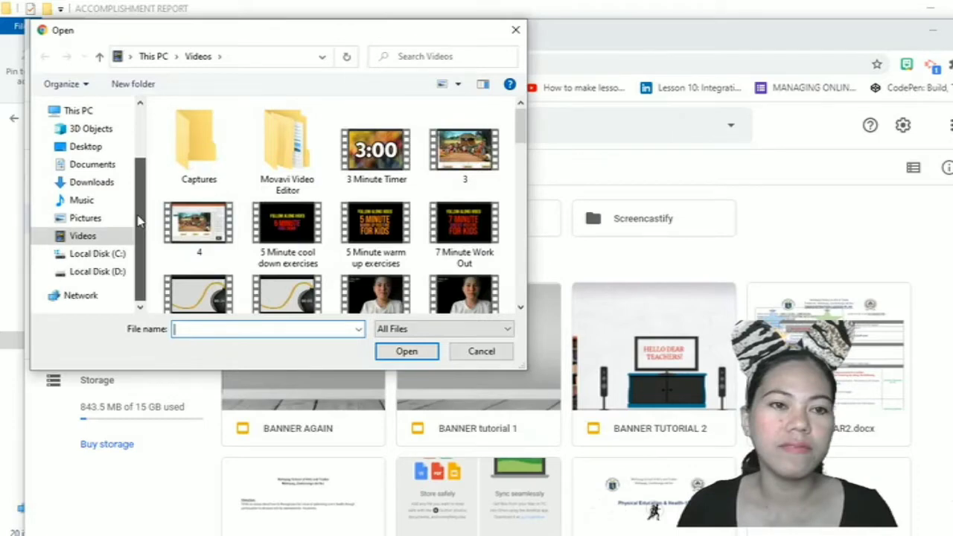
click(97, 271)
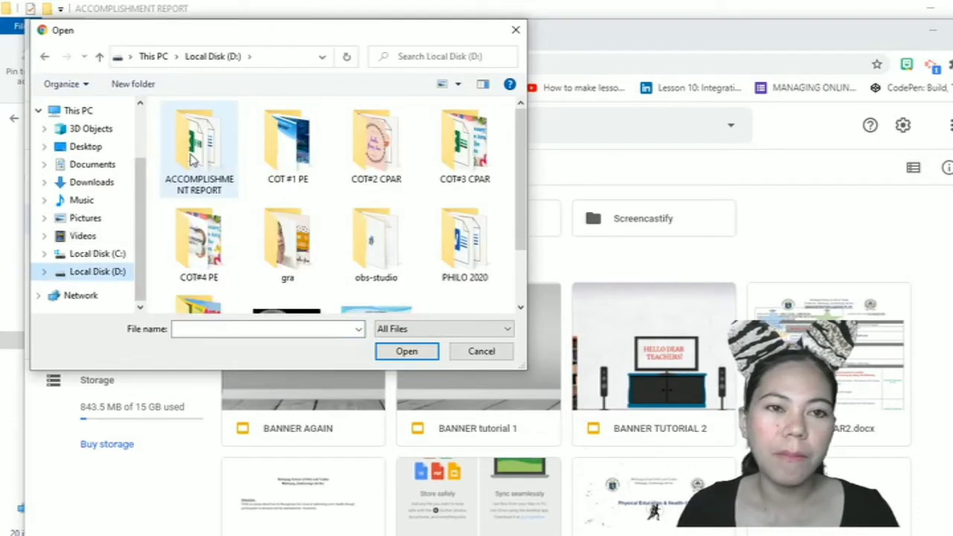
double_click(193, 158)
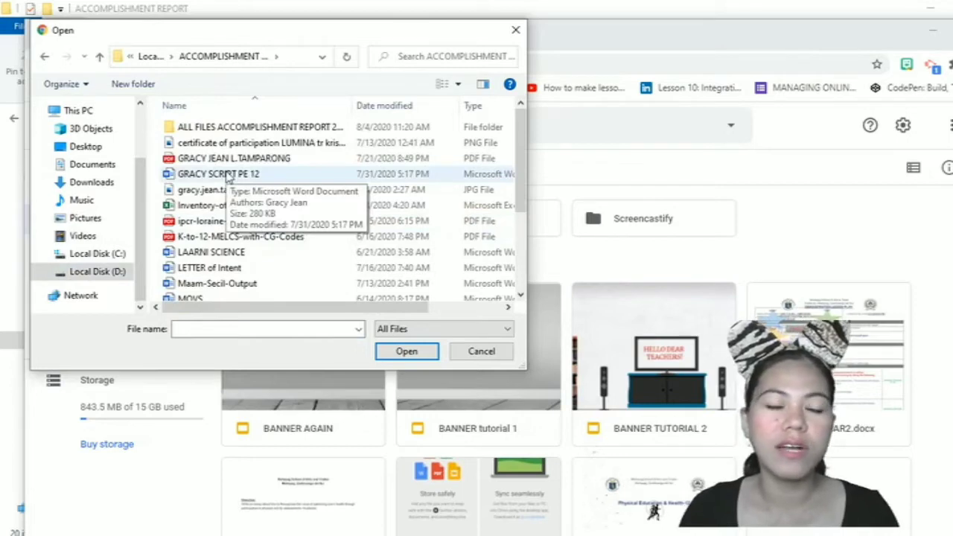
click(227, 174)
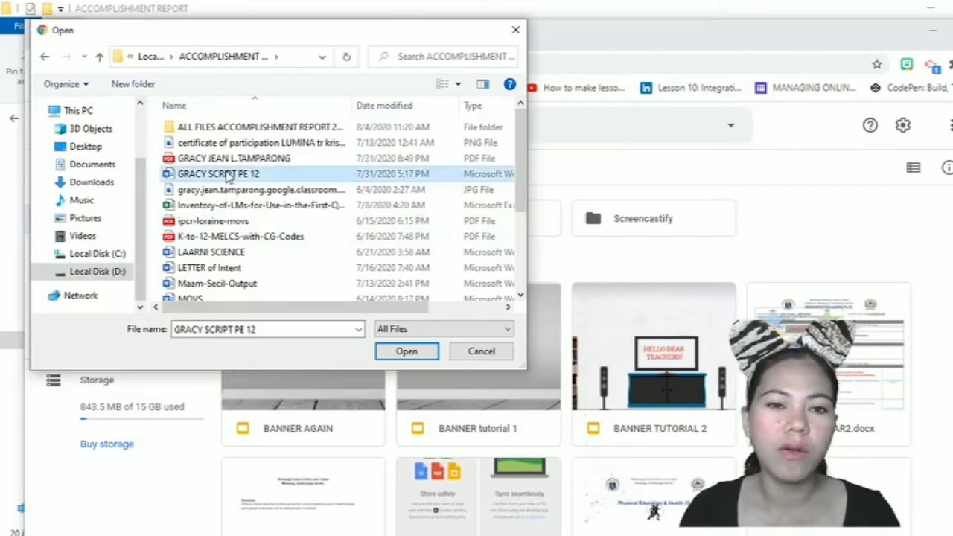
Upload the script, keeping it as a separate file named GRACY SCRIPT PE 12 (1).docx.
click(399, 353)
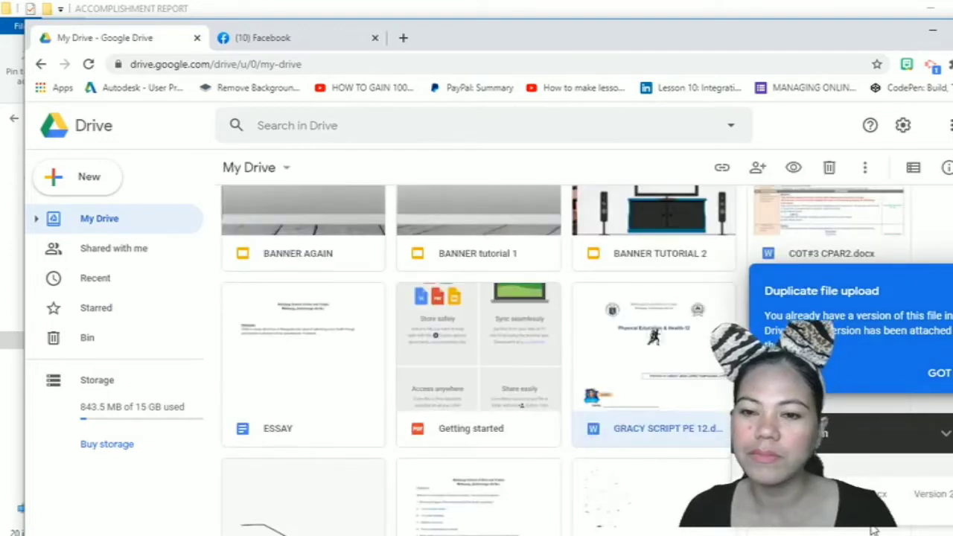
click(874, 530)
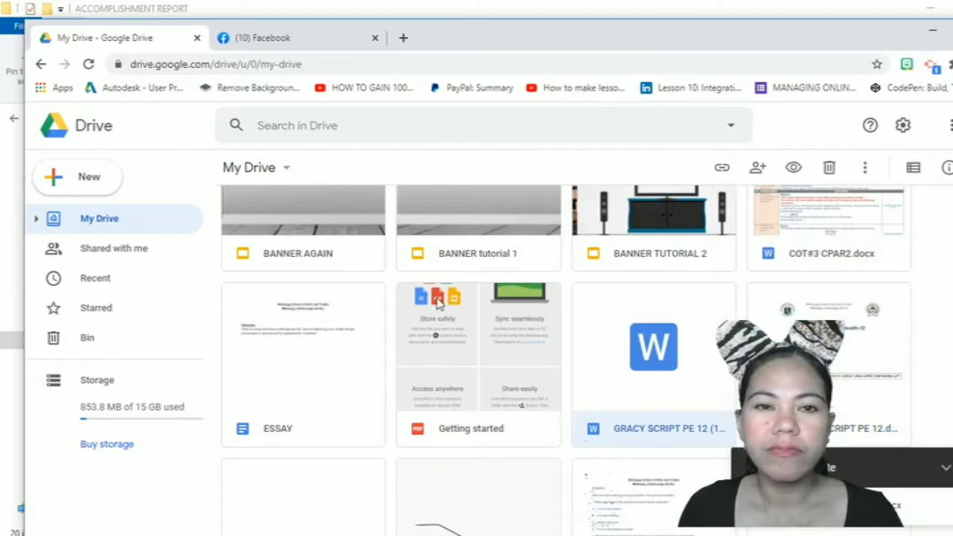
scroll(439, 301, up, 5)
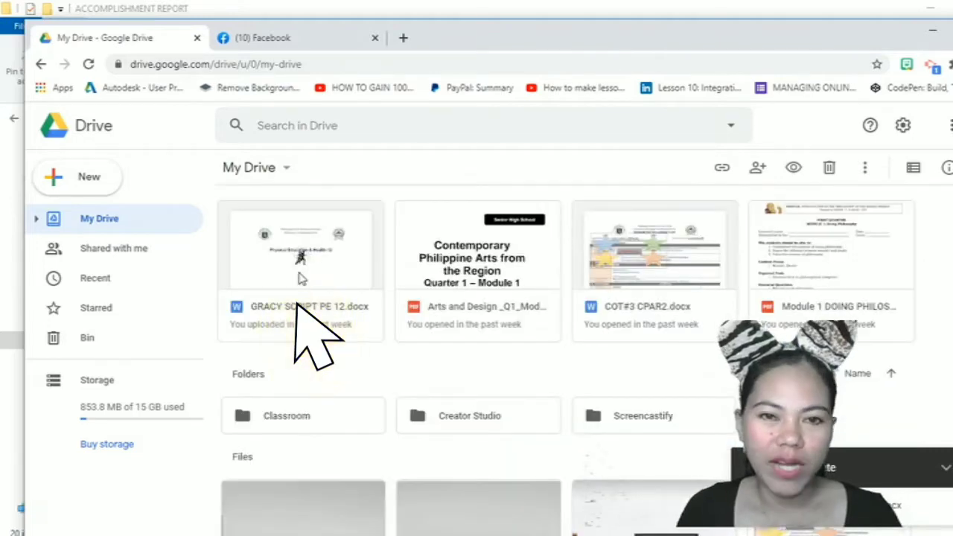
double_click(291, 307)
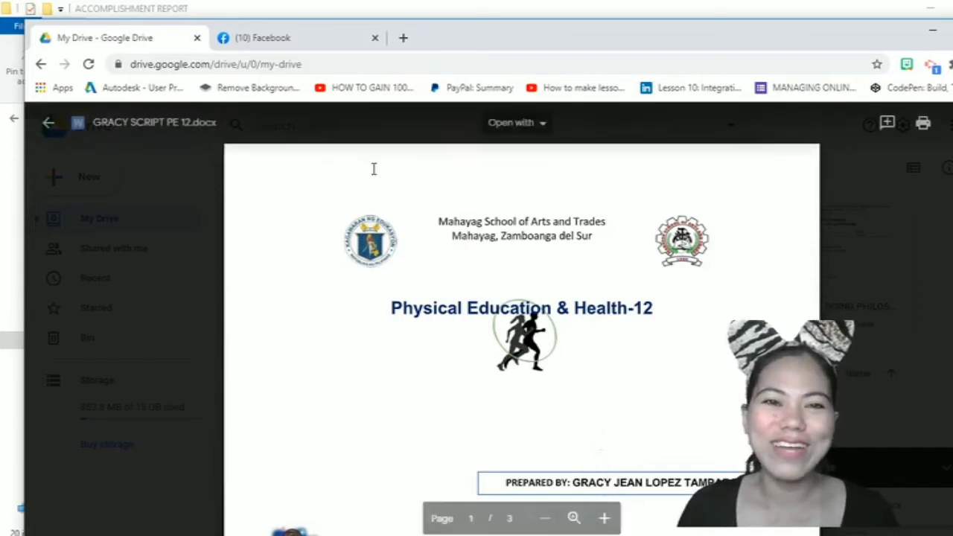
mouse_move(567, 198)
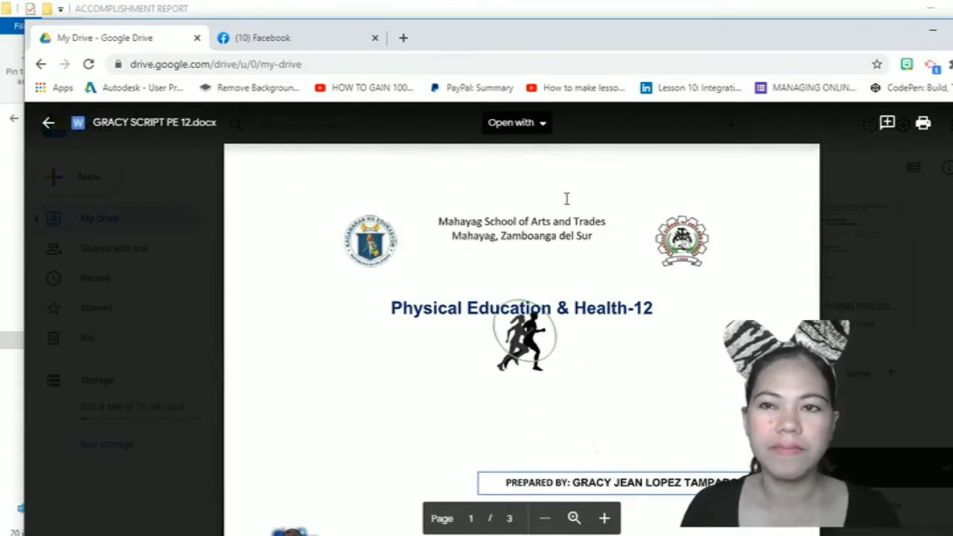
scroll(585, 202, down, 2)
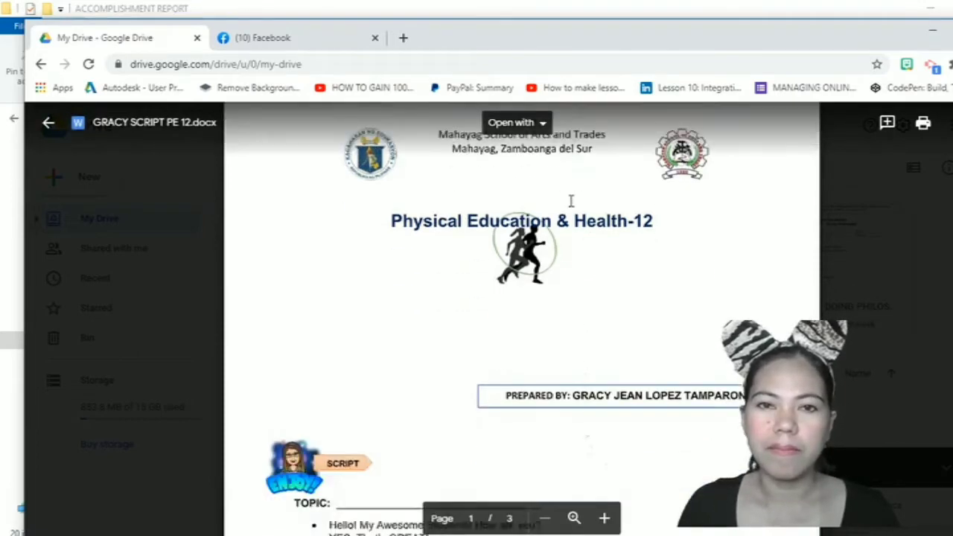
scroll(470, 211, up, 2)
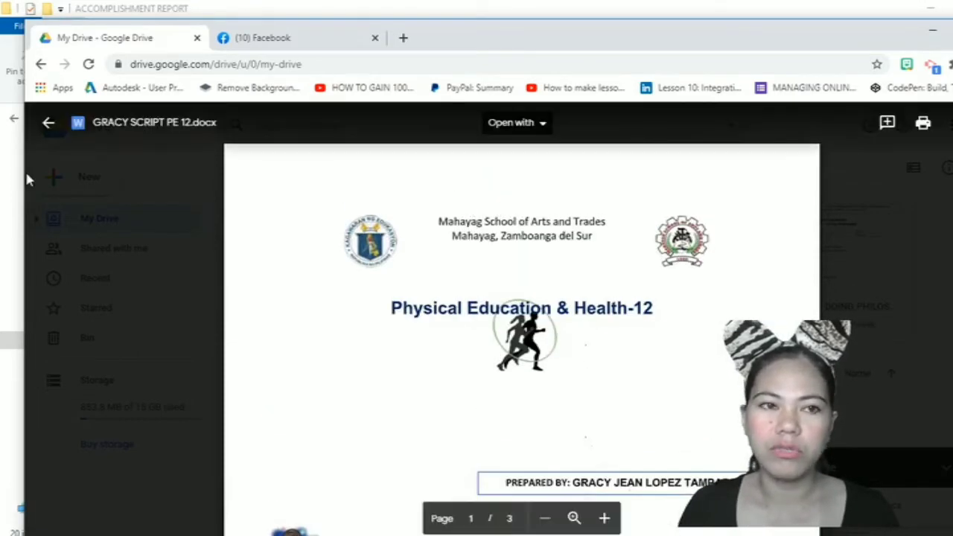
click(48, 122)
scroll(373, 304, down, 5)
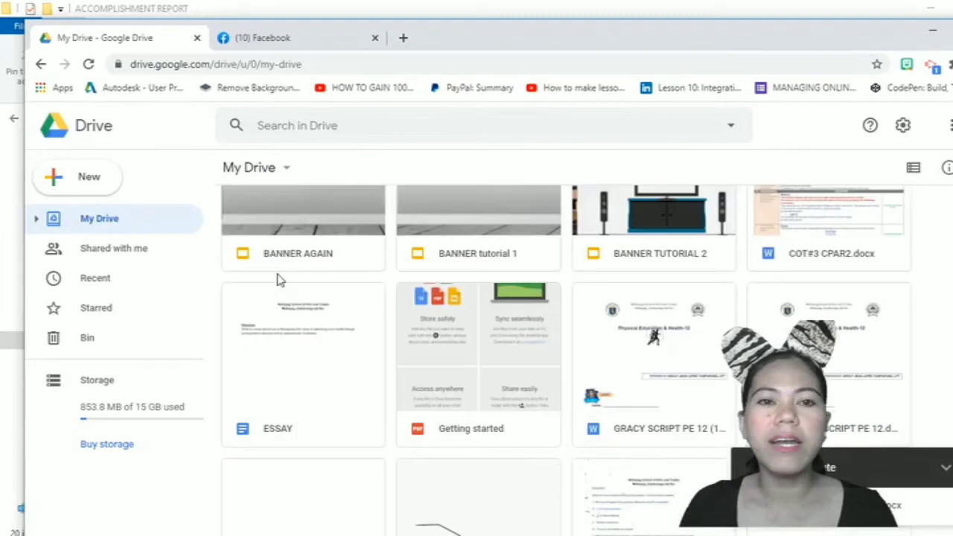
scroll(328, 318, up, 5)
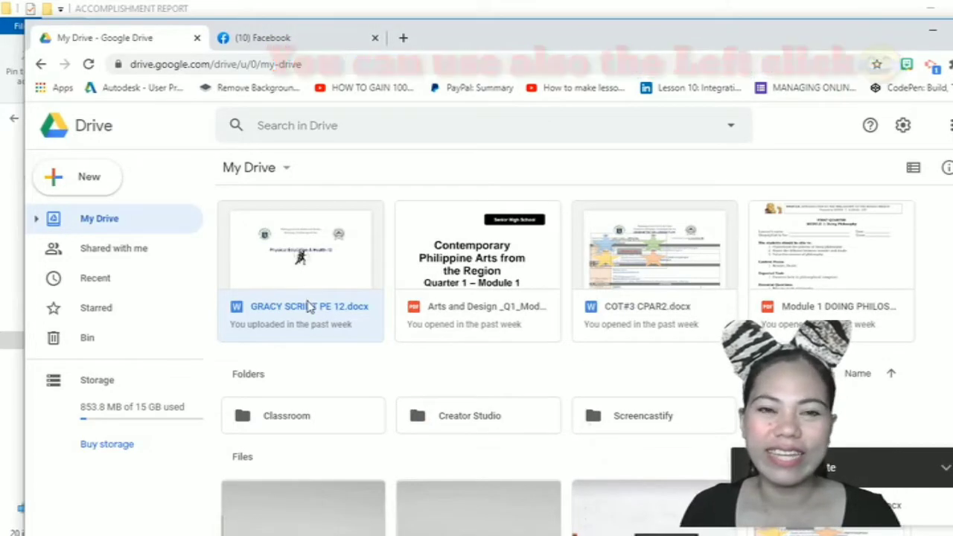
Copy the shareable link for GRACY SCRIPT PE 12.docx from its right-click menu.
right_click(309, 308)
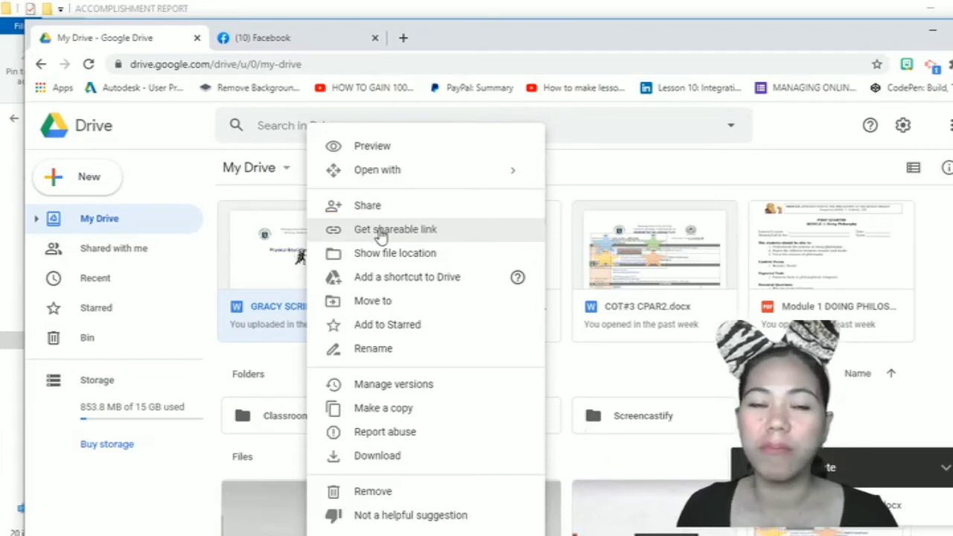
click(380, 233)
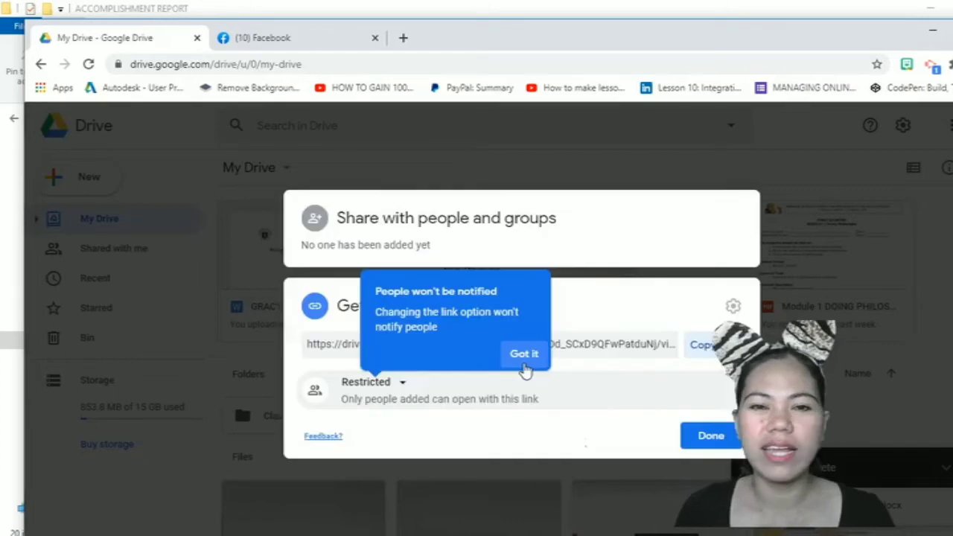
click(525, 356)
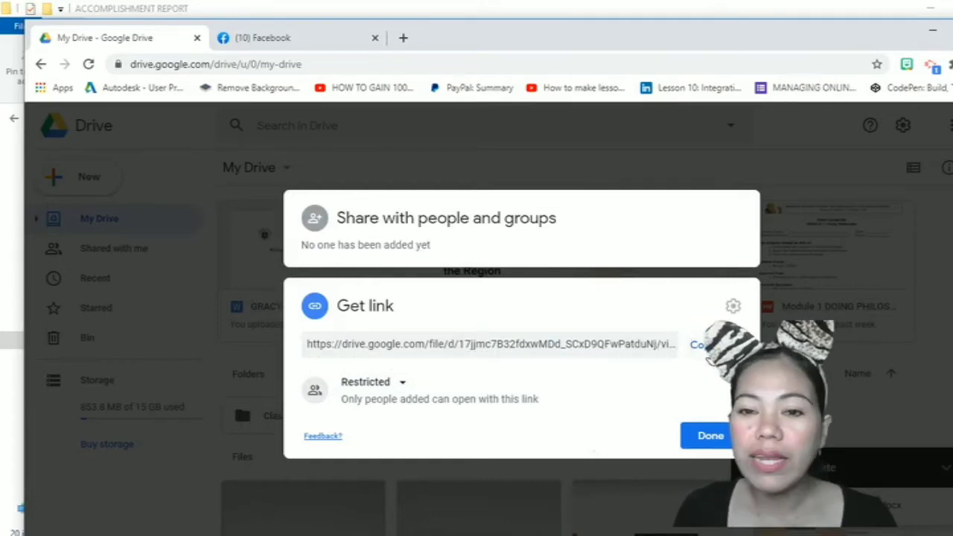
click(707, 356)
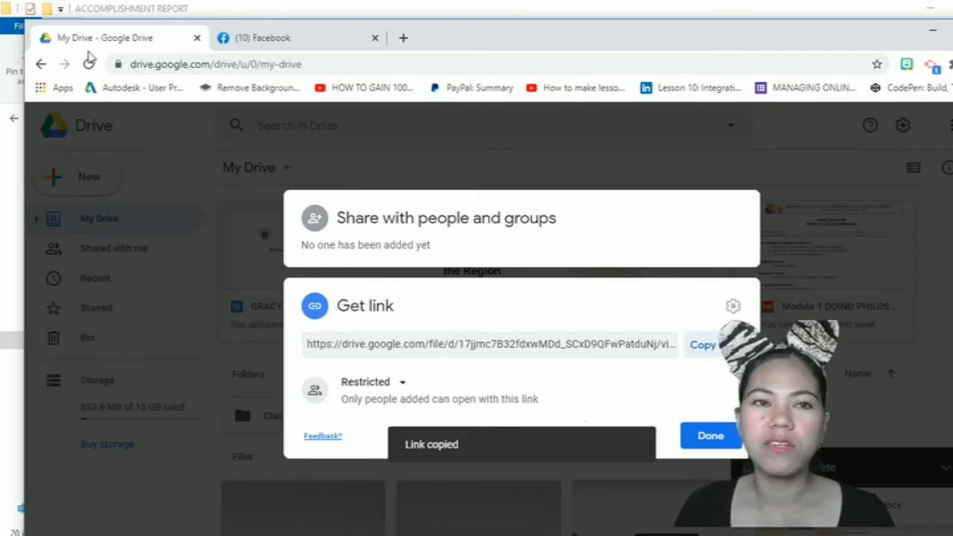
click(263, 37)
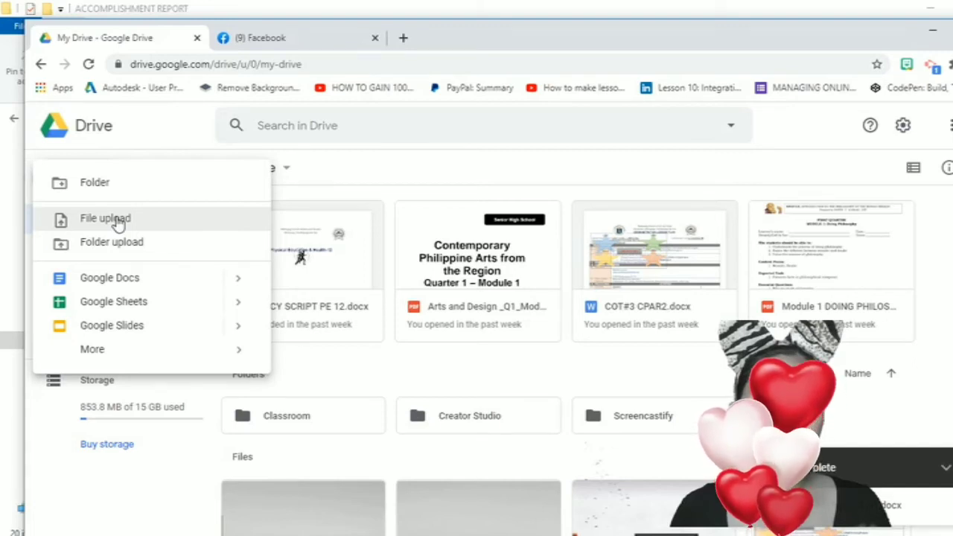
Bring up the uploaded script's context menu, then dismiss it with Esc.
right_click(309, 231)
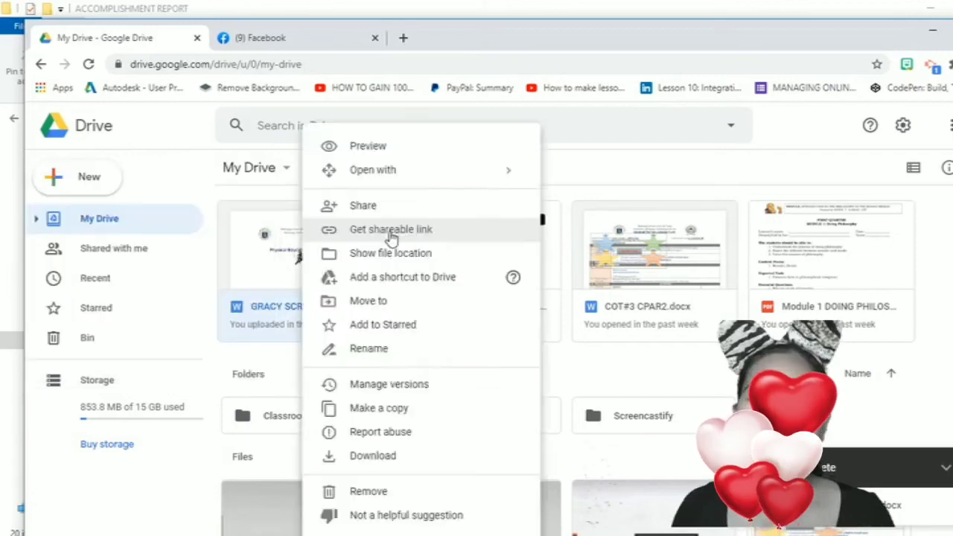
key(Escape)
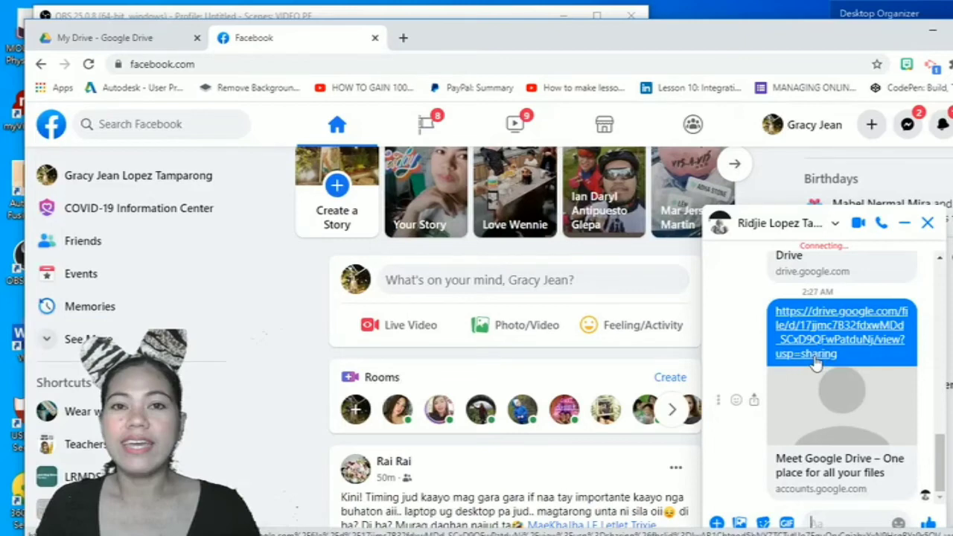
Paste the copied Google Drive link into the Messenger chat with Ctrl+V.
key(ctrl+v)
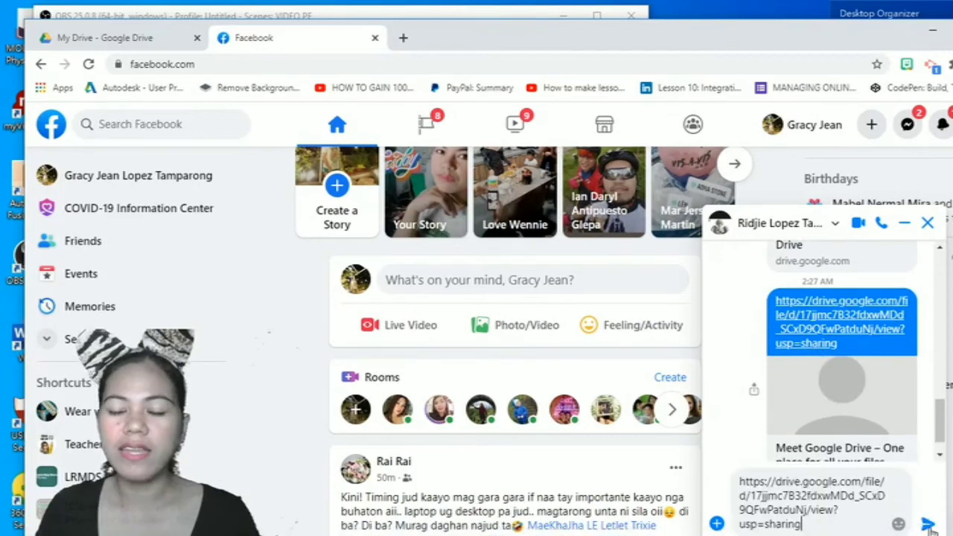